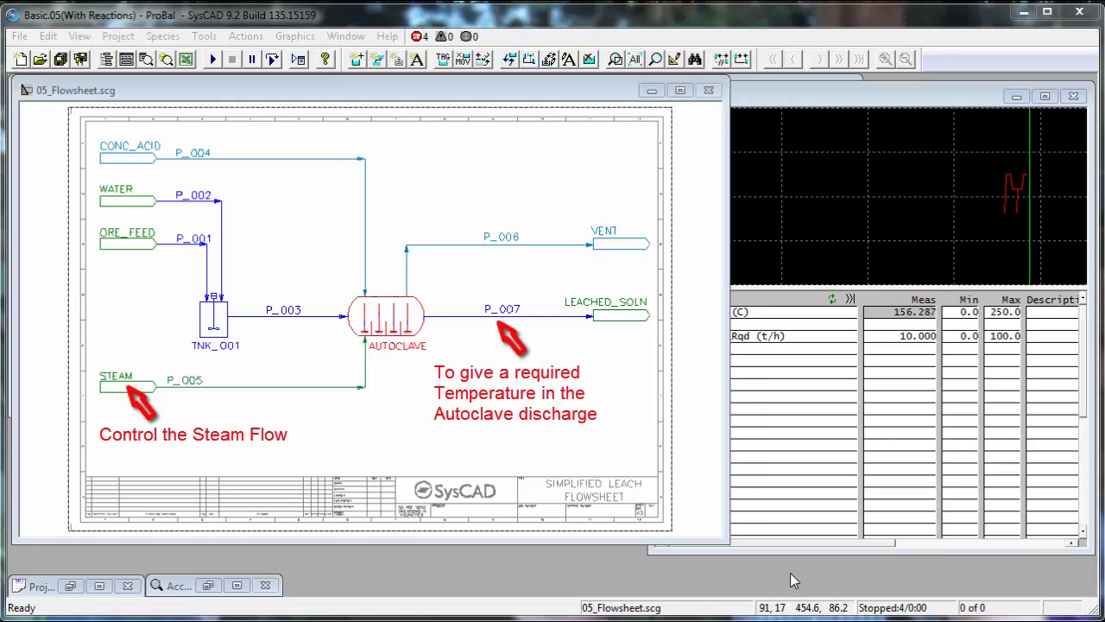
# Insert a PID controller unit from the Control category as PID_001 below the STEAM feed
pyautogui.click(358, 68)
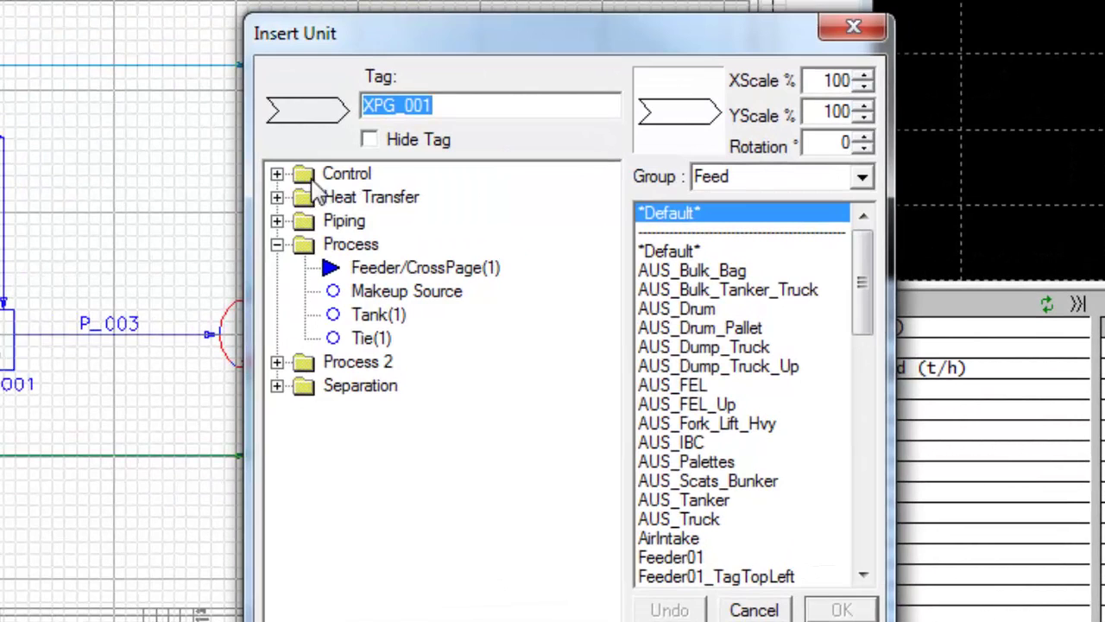
pyautogui.click(276, 175)
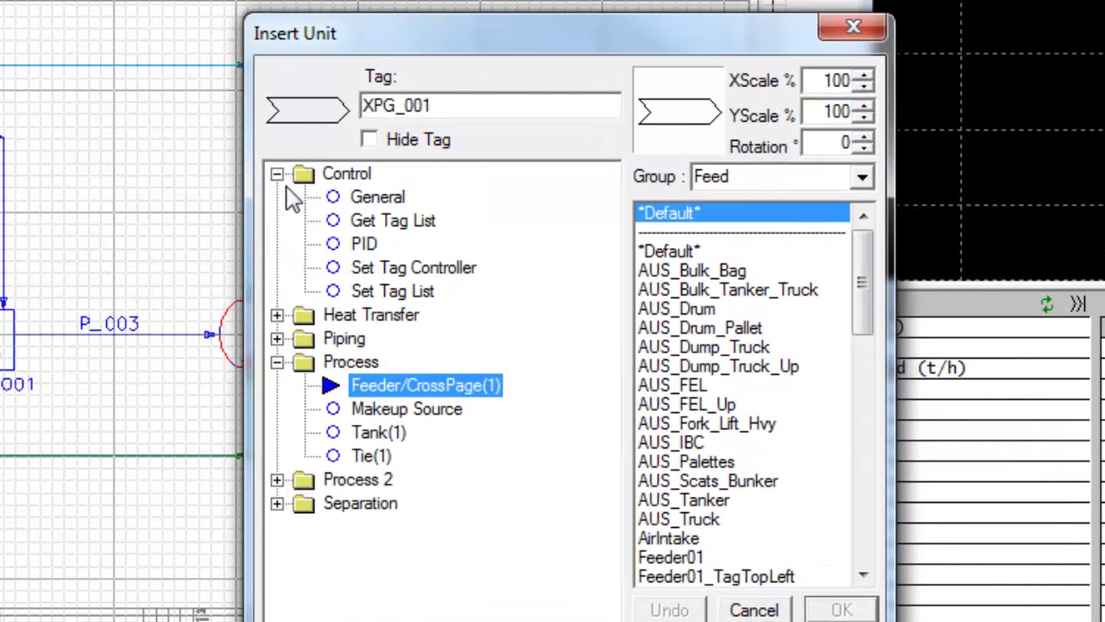
pyautogui.click(365, 244)
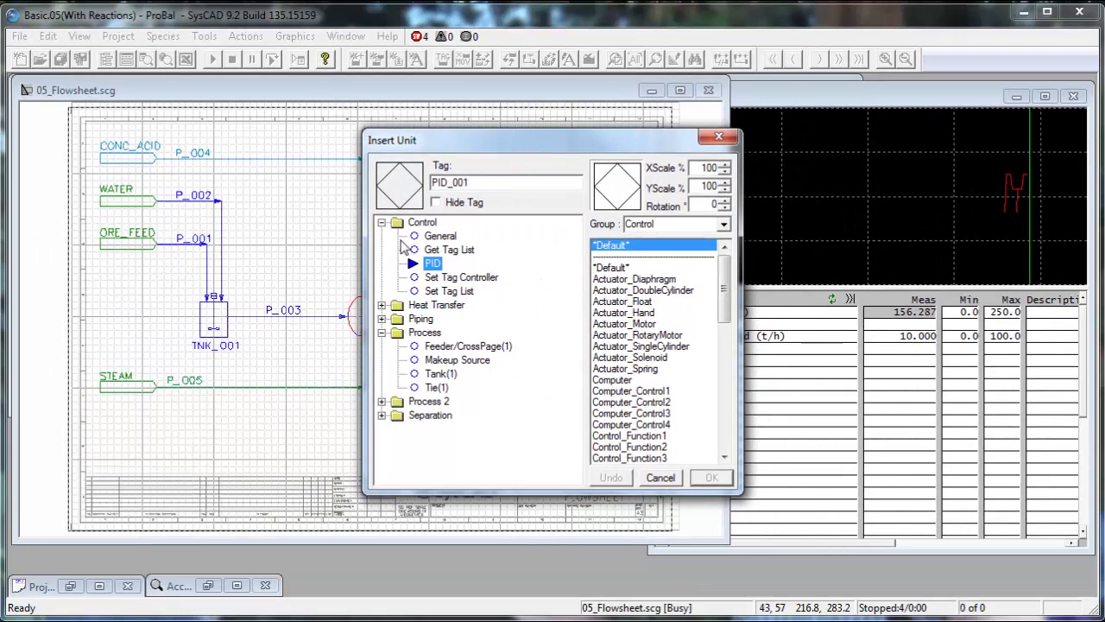
pyautogui.click(129, 421)
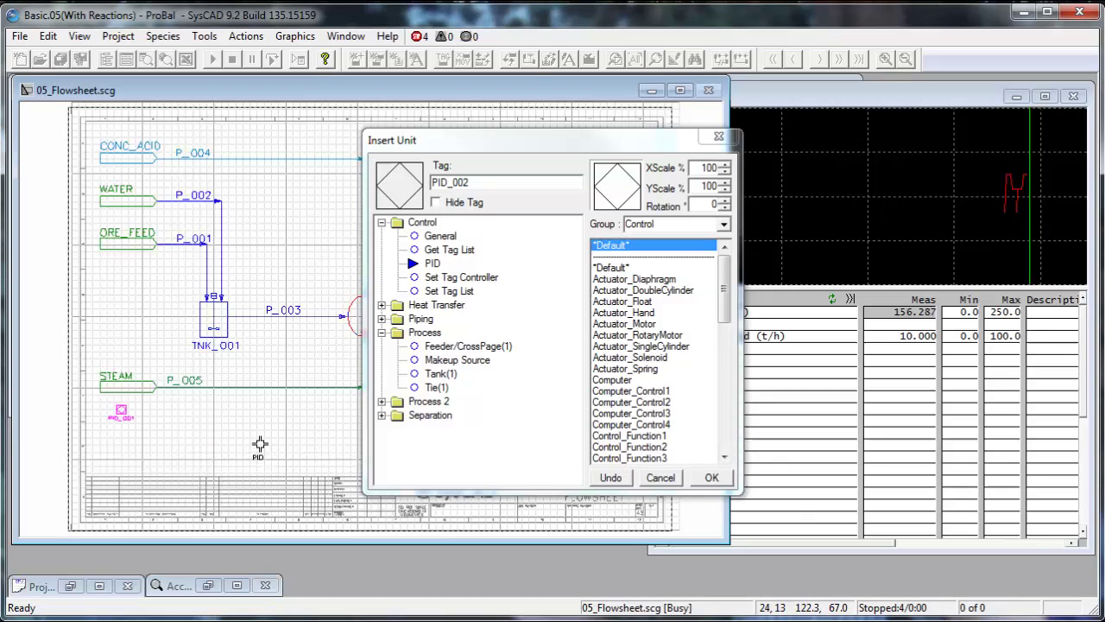
pyautogui.click(712, 480)
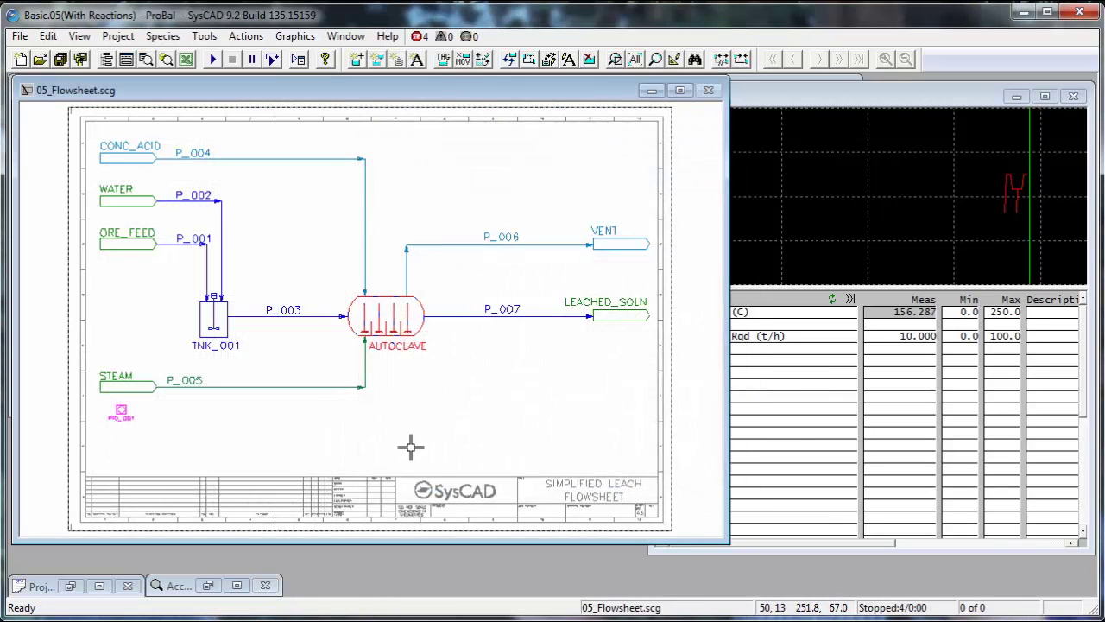
# Open PID_001's access window and review its Spt, Meas_Tag and Output_Tag fields
pyautogui.click(122, 413)
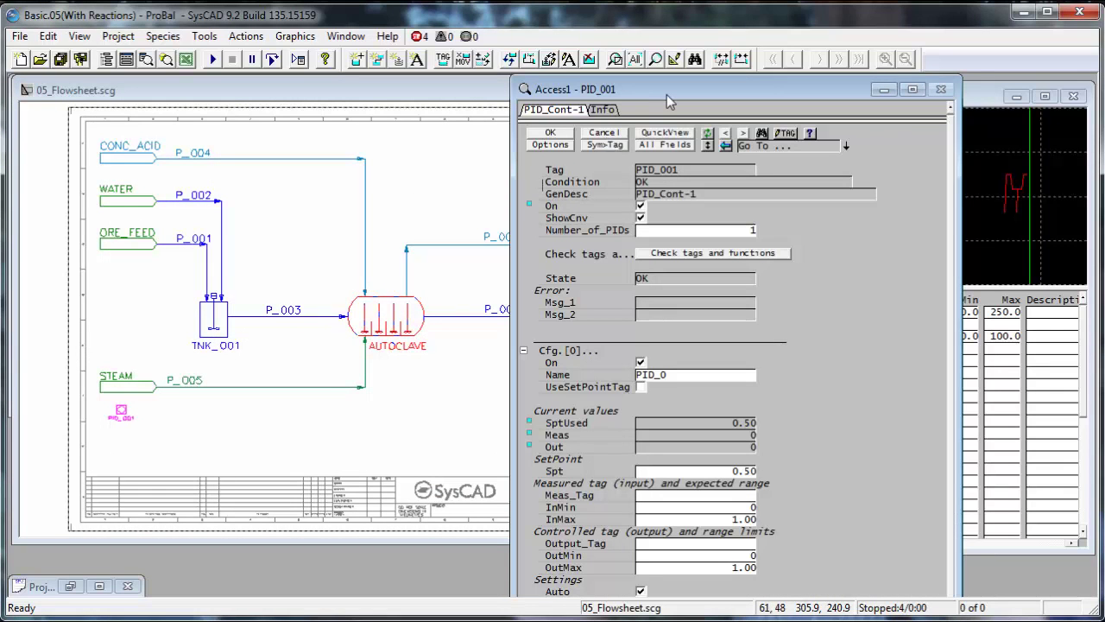
pyautogui.moveTo(666, 94); pyautogui.dragTo(749, 94)
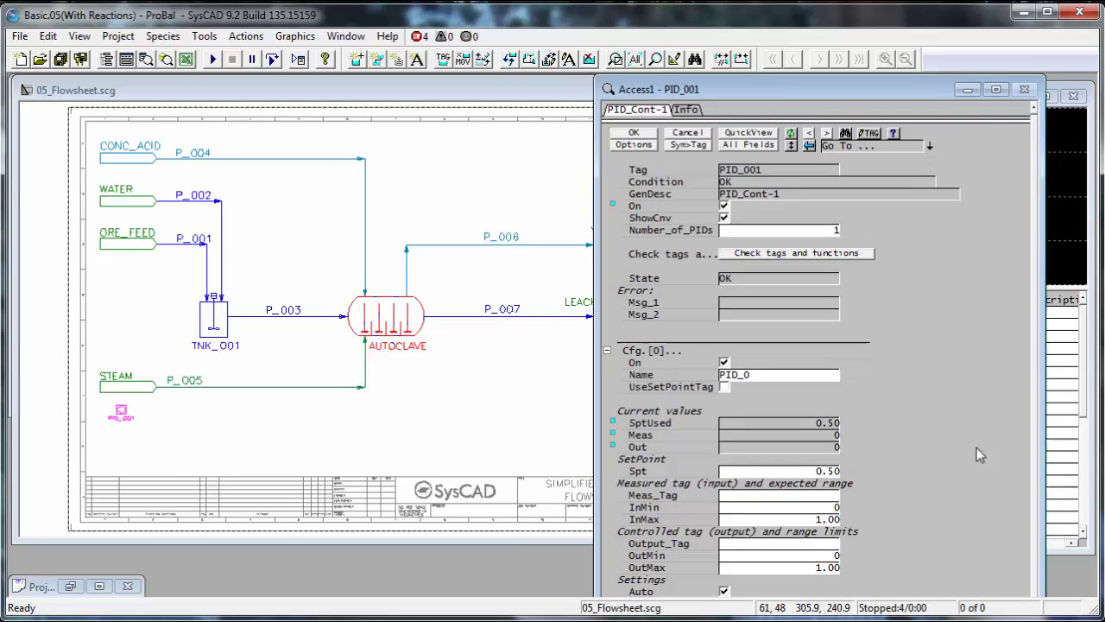
pyautogui.scroll(-2, 970, 473)
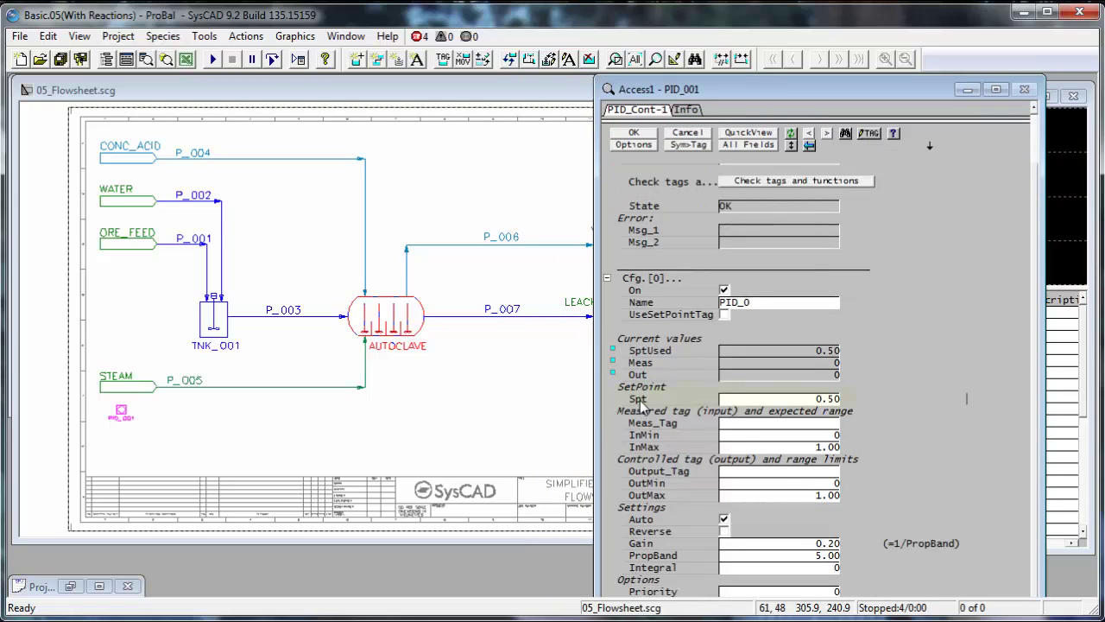
pyautogui.click(640, 399)
pyautogui.click(638, 423)
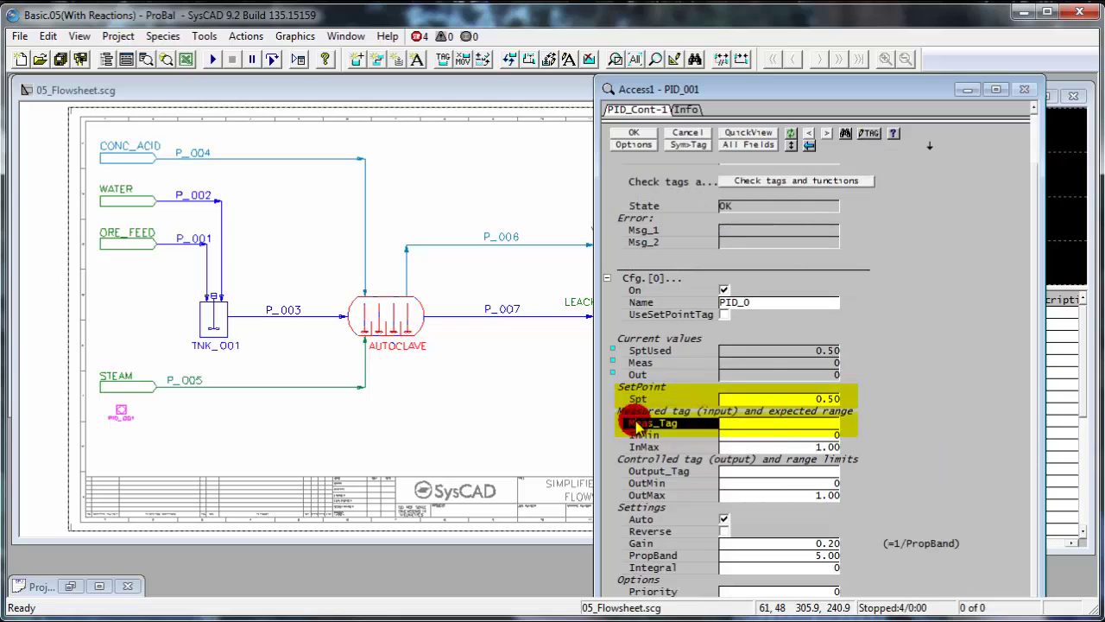
pyautogui.click(652, 472)
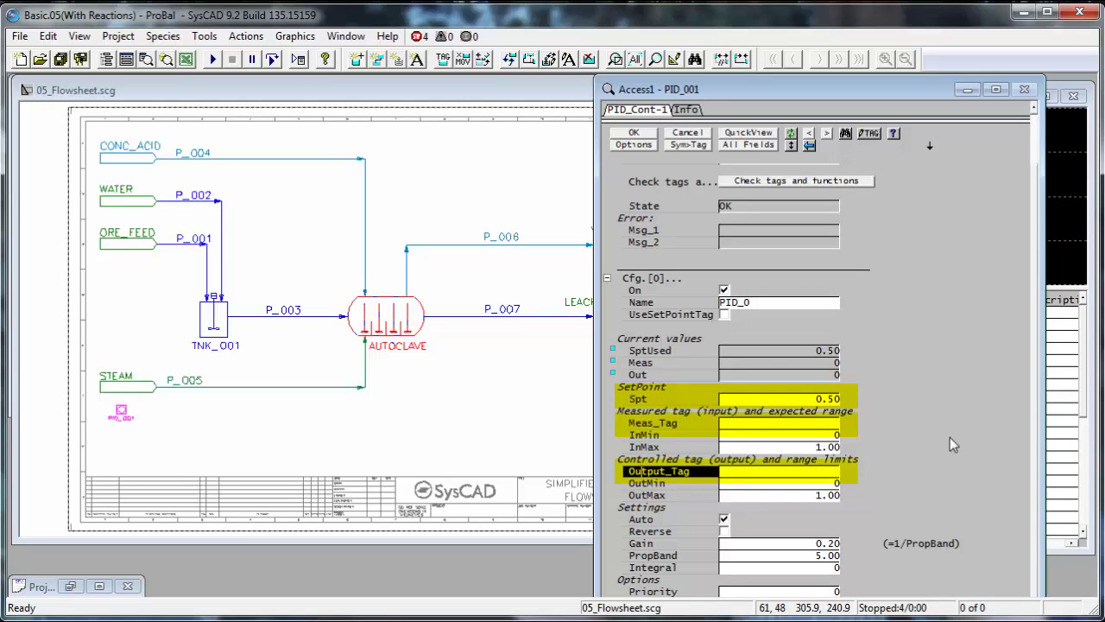
pyautogui.click(682, 425)
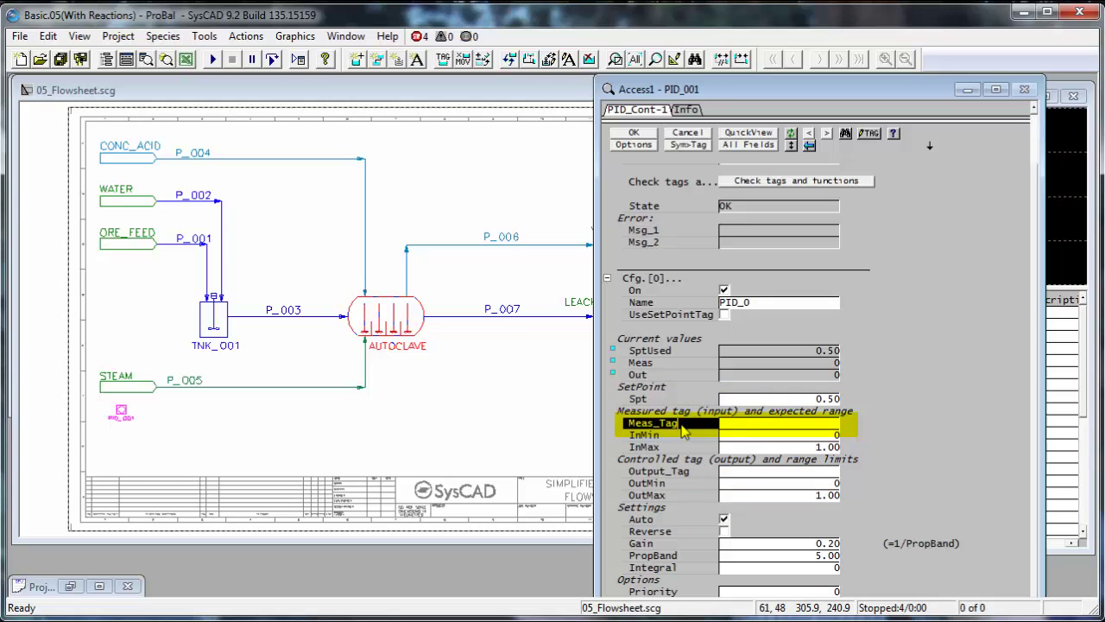
# Copy the full tag of autoclave discharge pipe P_007's Ti temperature
pyautogui.click(507, 348)
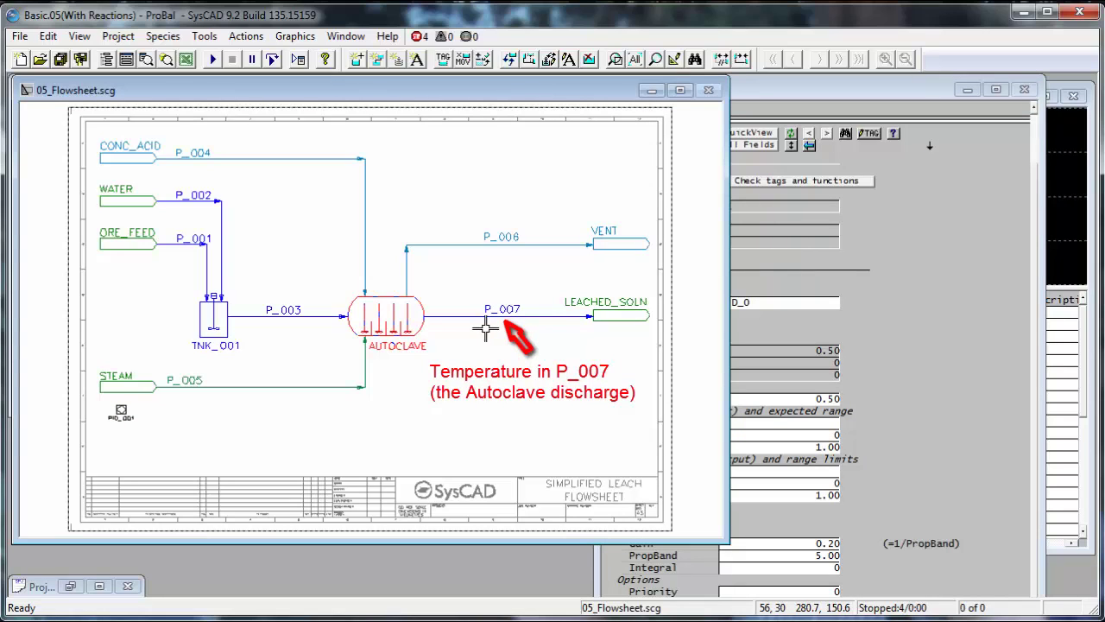
pyautogui.click(486, 326)
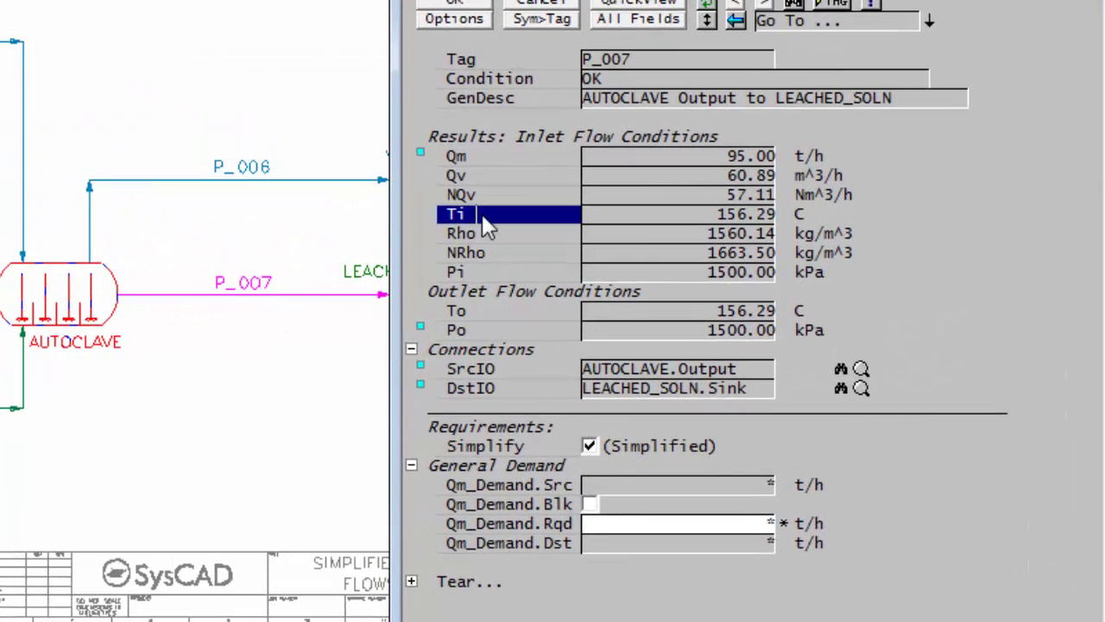
pyautogui.rightClick(486, 226)
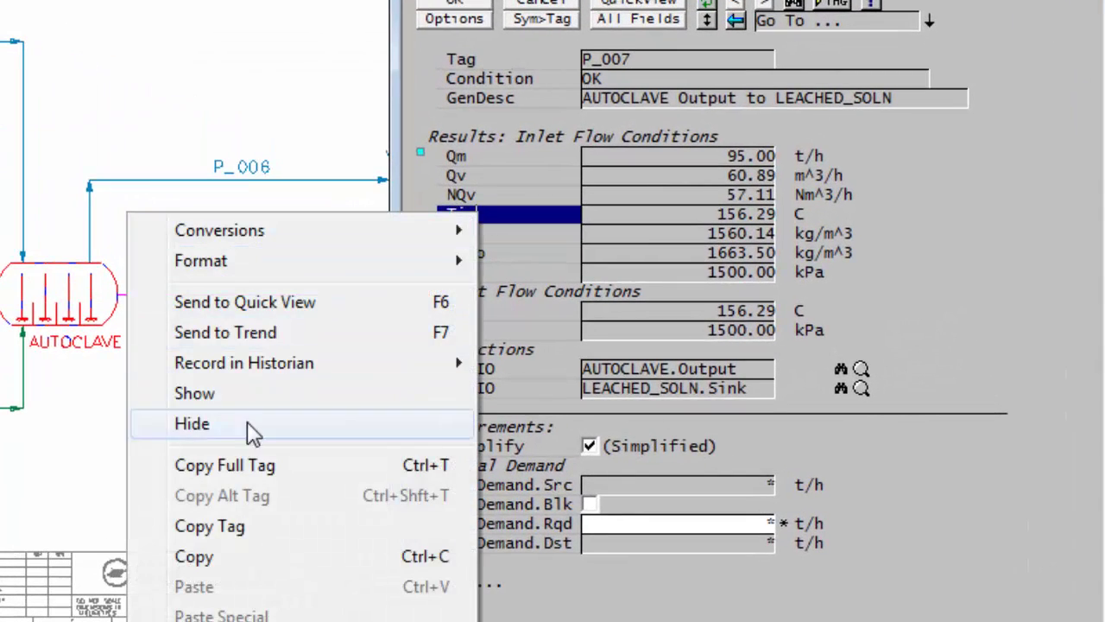
pyautogui.click(264, 466)
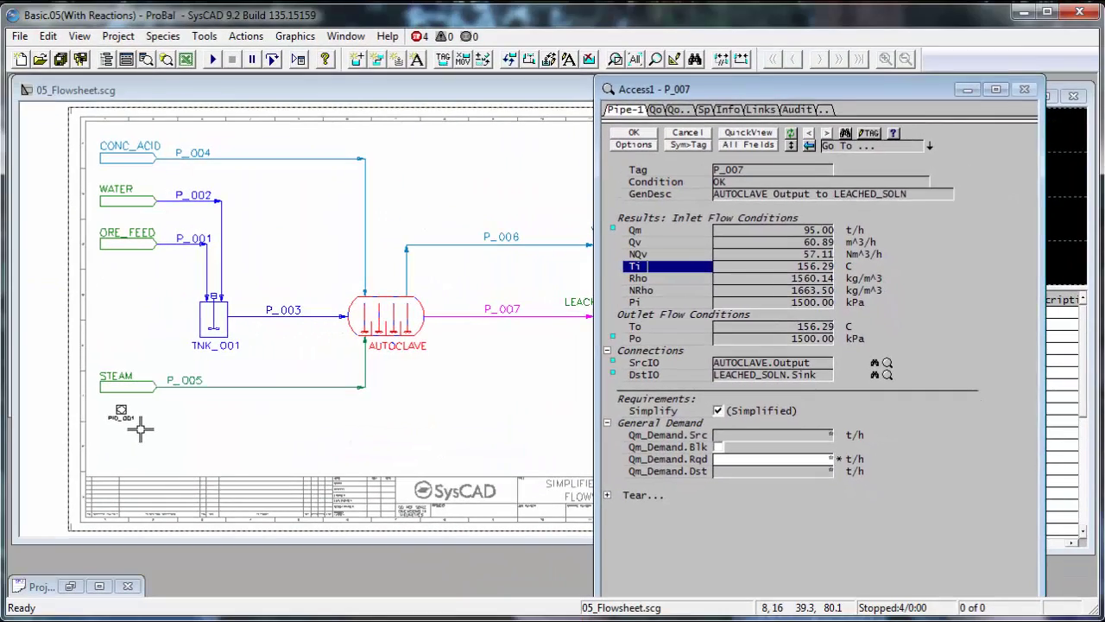
# Paste P_007.Ti (C) into PID_001's Meas_Tag field and commit it
pyautogui.click(126, 416)
pyautogui.click(730, 424)
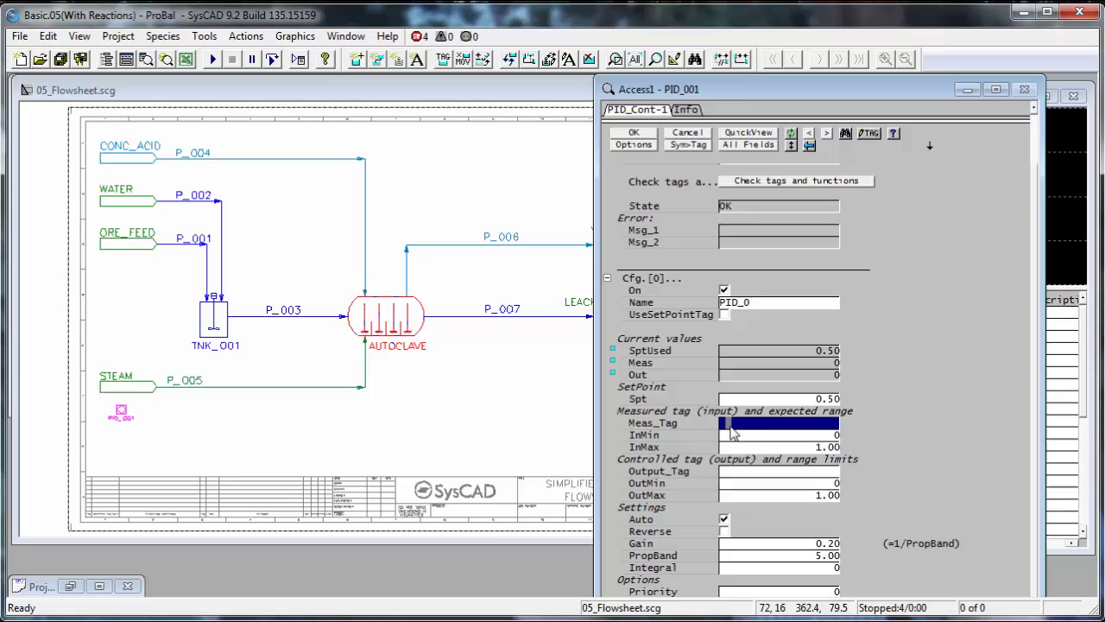
pyautogui.rightClick(731, 424)
pyautogui.hotkey('ctrl', 'v')
pyautogui.click(906, 438)
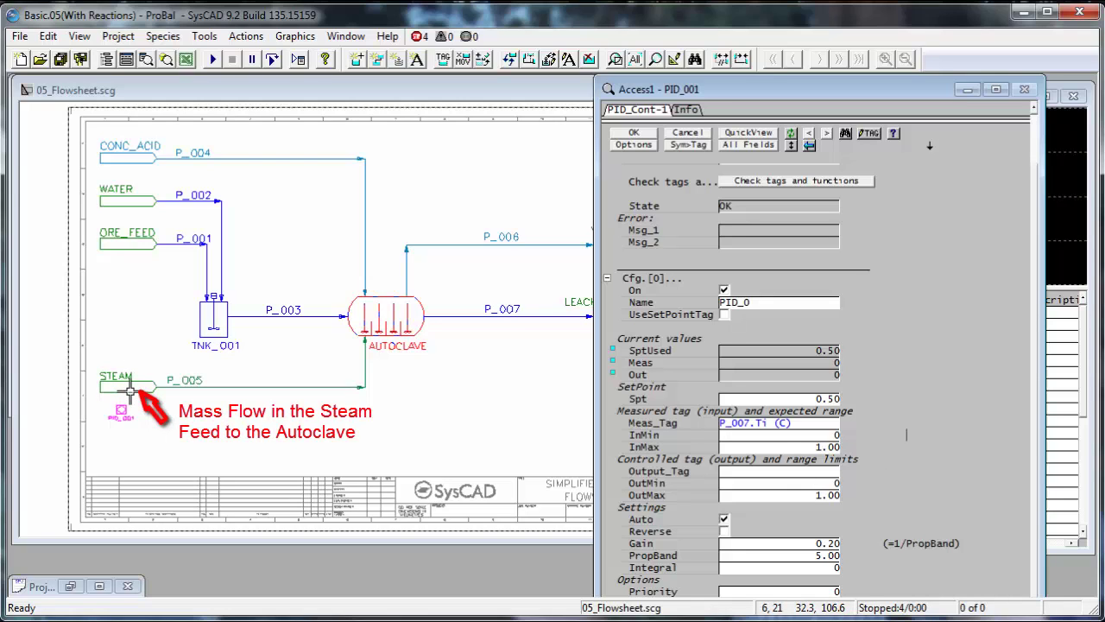
# Copy the full tag of the STEAM feed's required mass flow, Qm_Rqd
pyautogui.click(130, 392)
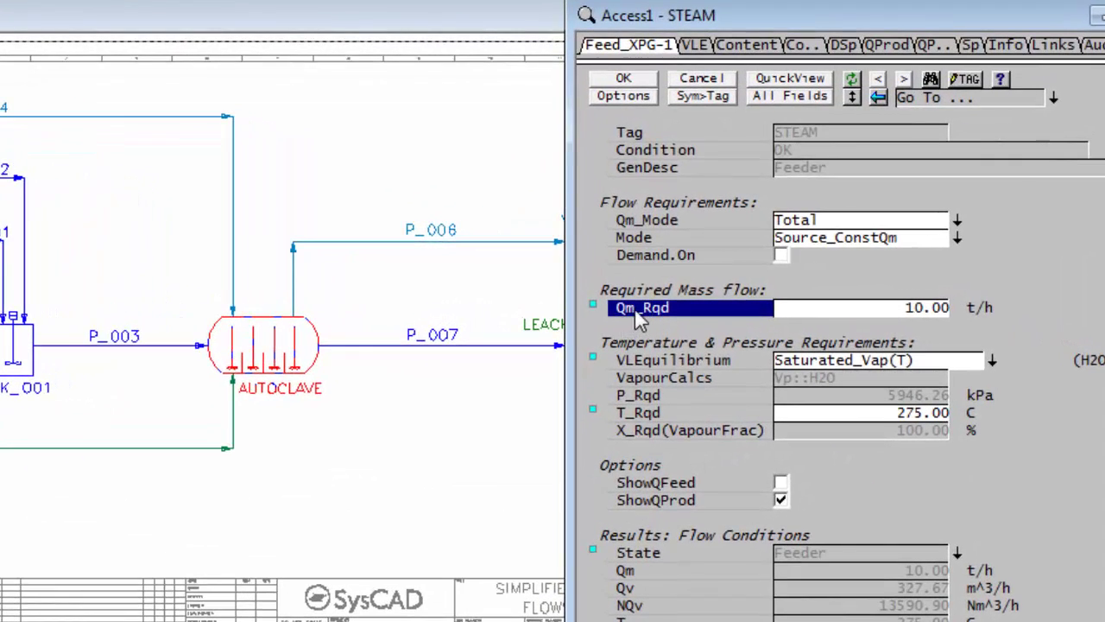
pyautogui.rightClick(643, 316)
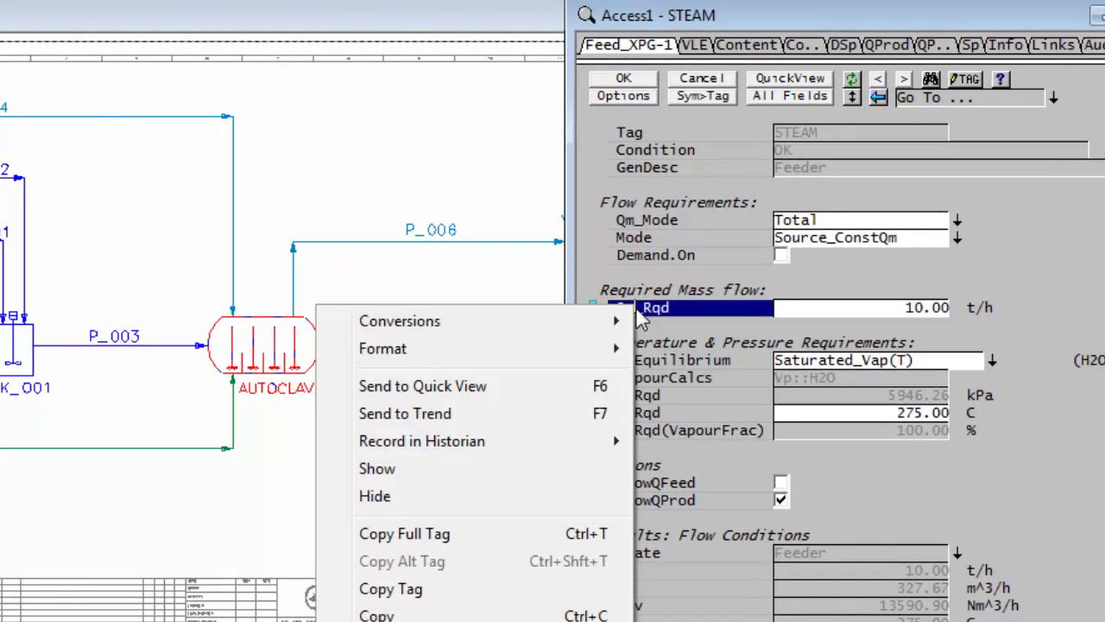
pyautogui.click(462, 532)
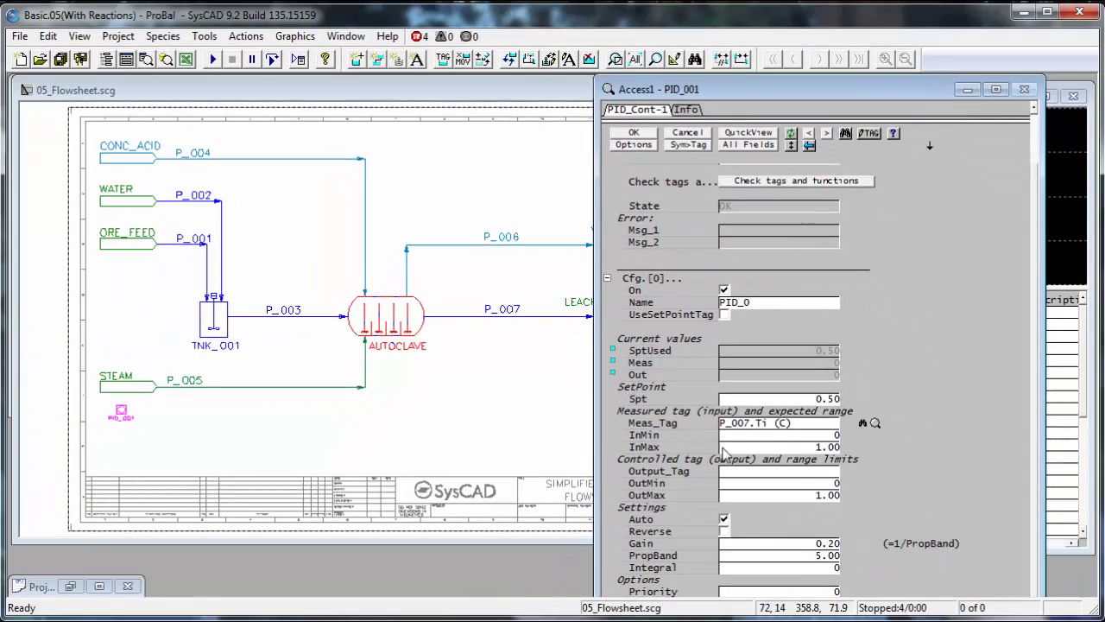
# Paste STEAM.Qm_Rqd (t/h) into PID_001's Output_Tag field and apply with OK
pyautogui.scroll(-4, 994, 504)
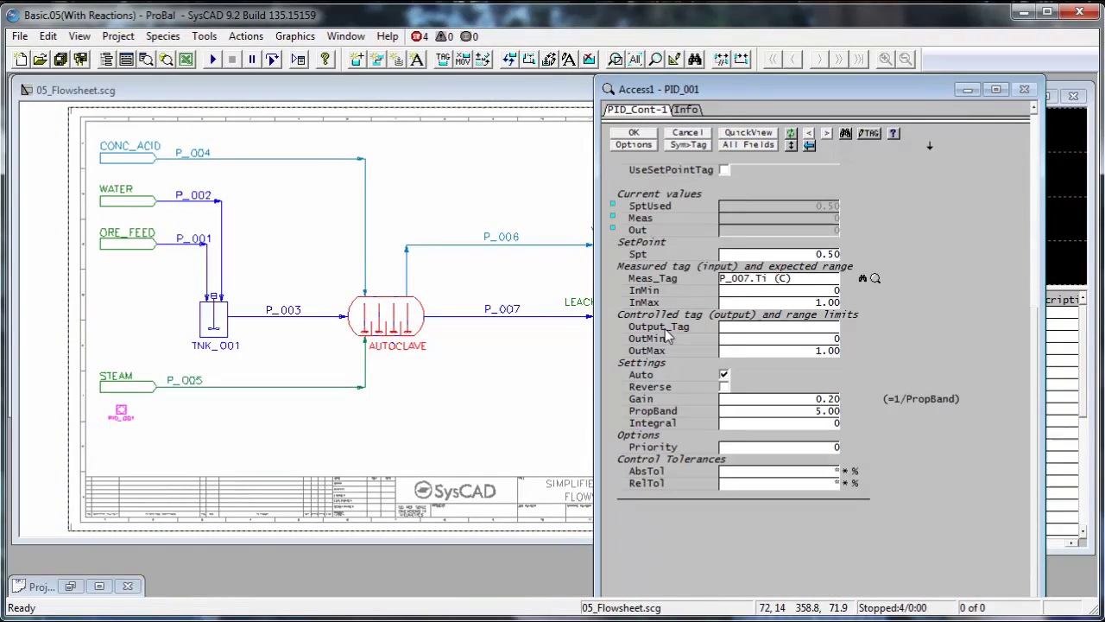
pyautogui.click(729, 330)
pyautogui.rightClick(730, 332)
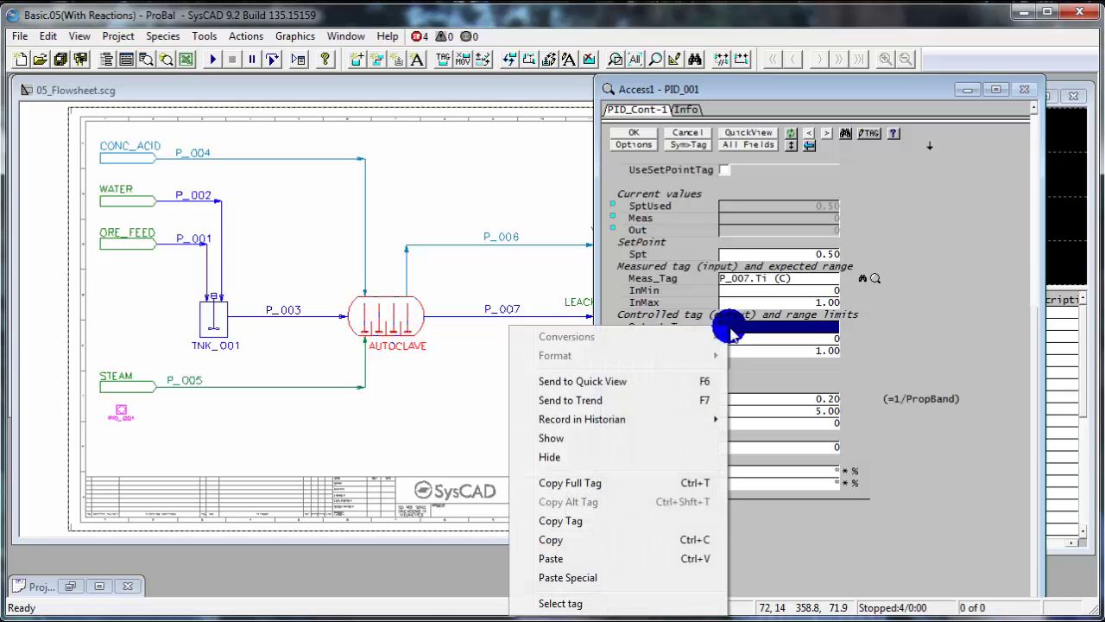
pyautogui.click(600, 560)
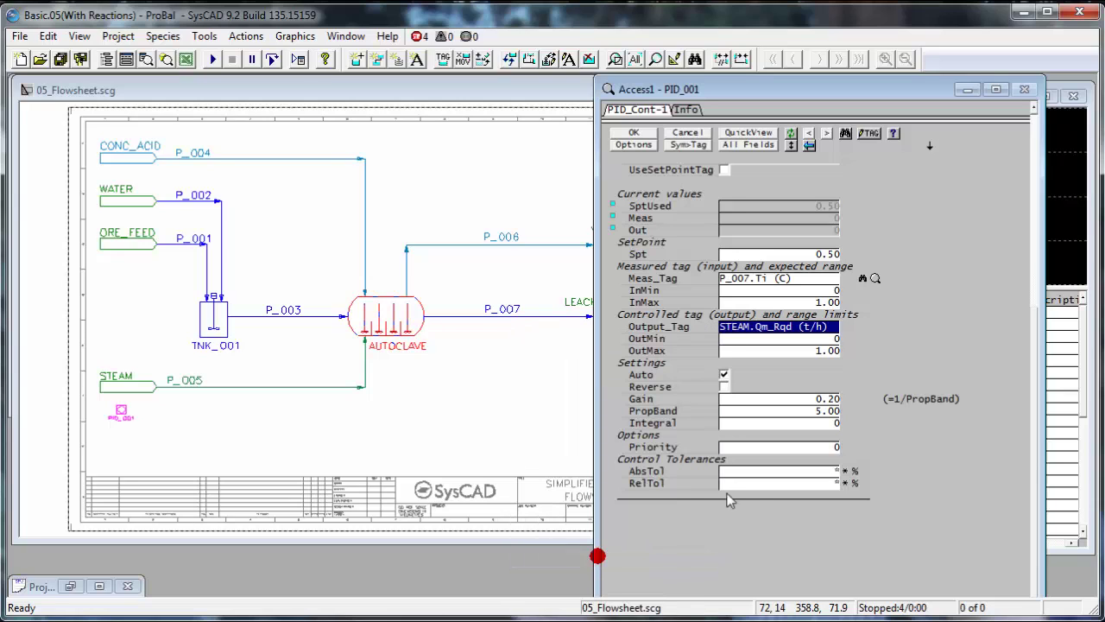
pyautogui.click(930, 364)
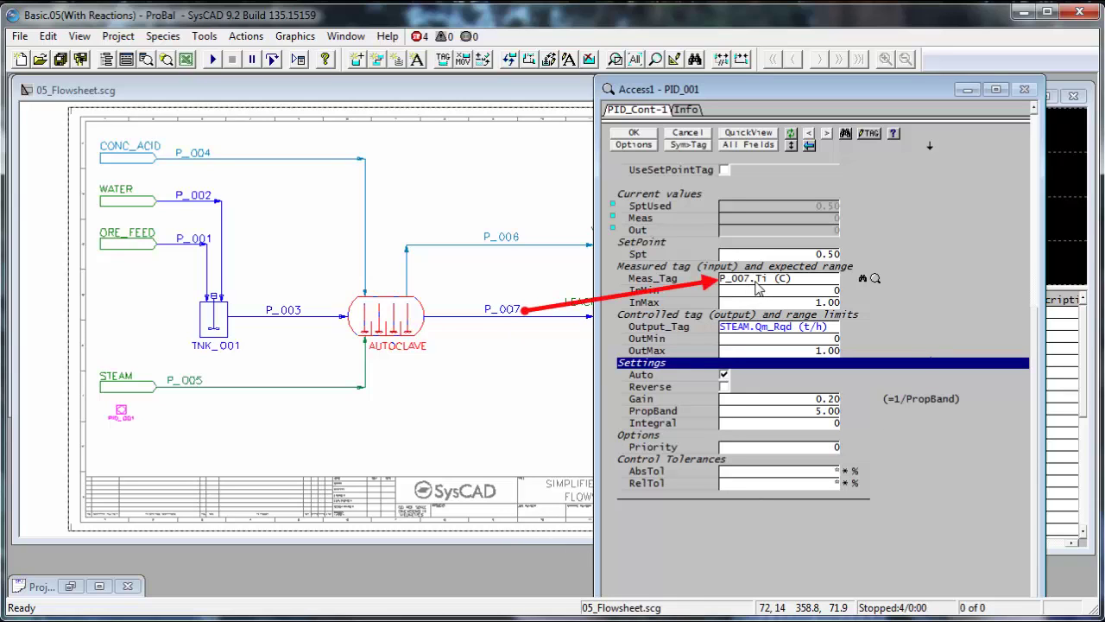
pyautogui.click(634, 134)
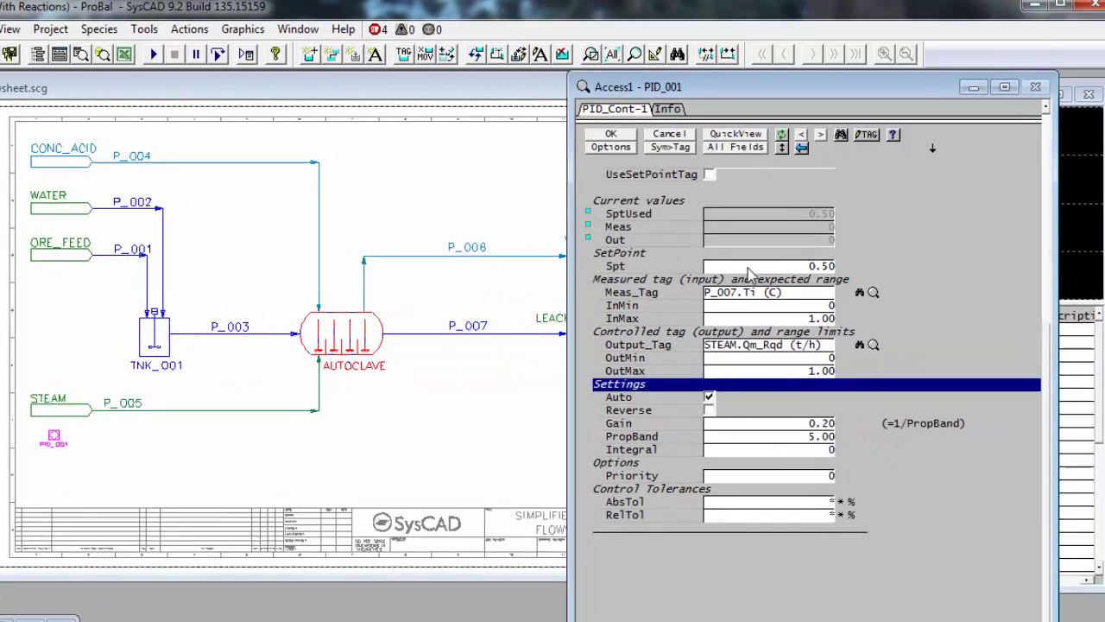
# Set PID_001's setpoint to 150 and its measured range to 20–275
pyautogui.click(761, 256)
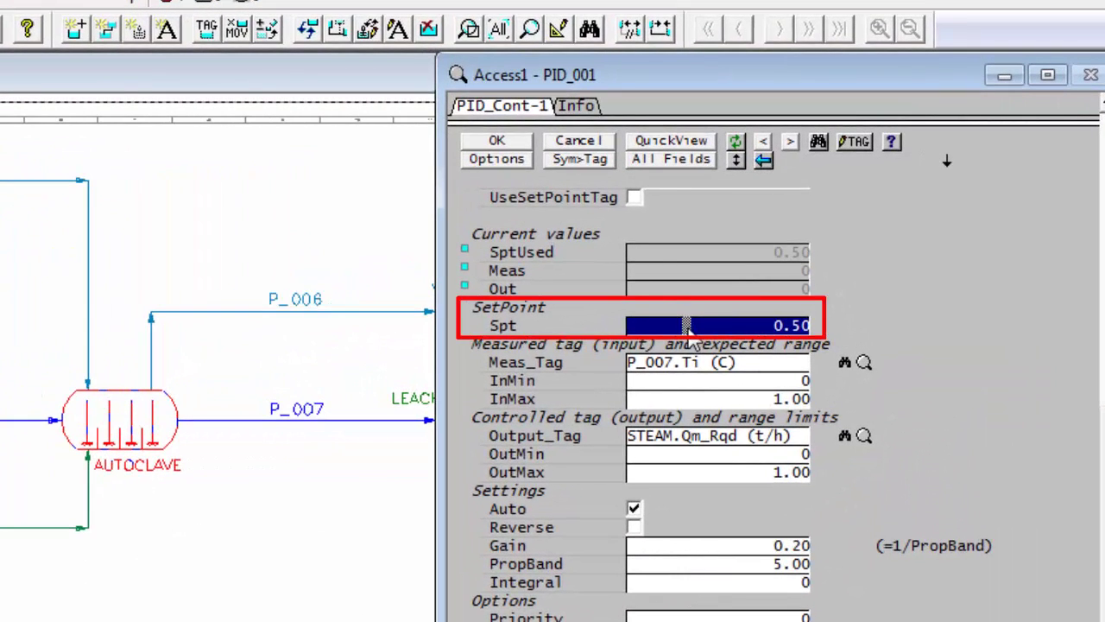
pyautogui.write('150')
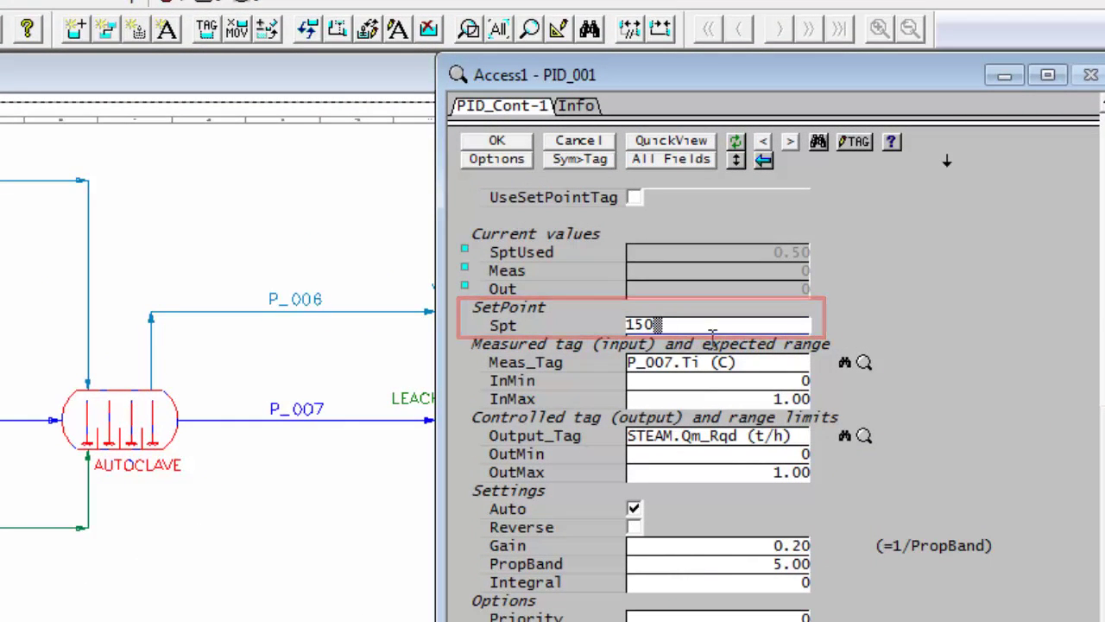
pyautogui.press('Return')
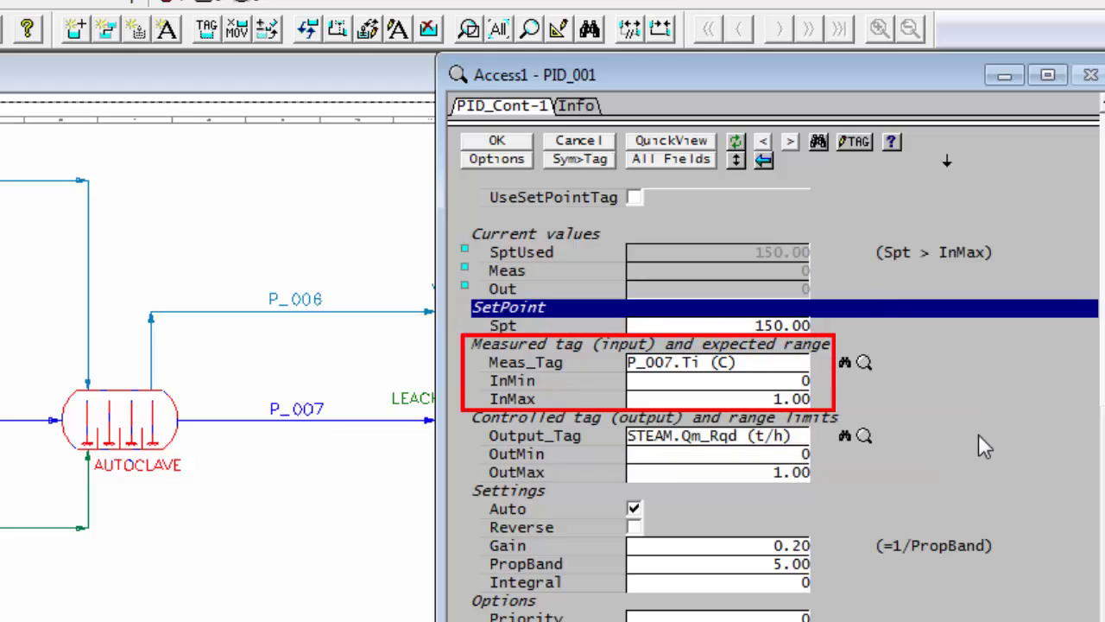
pyautogui.click(678, 384)
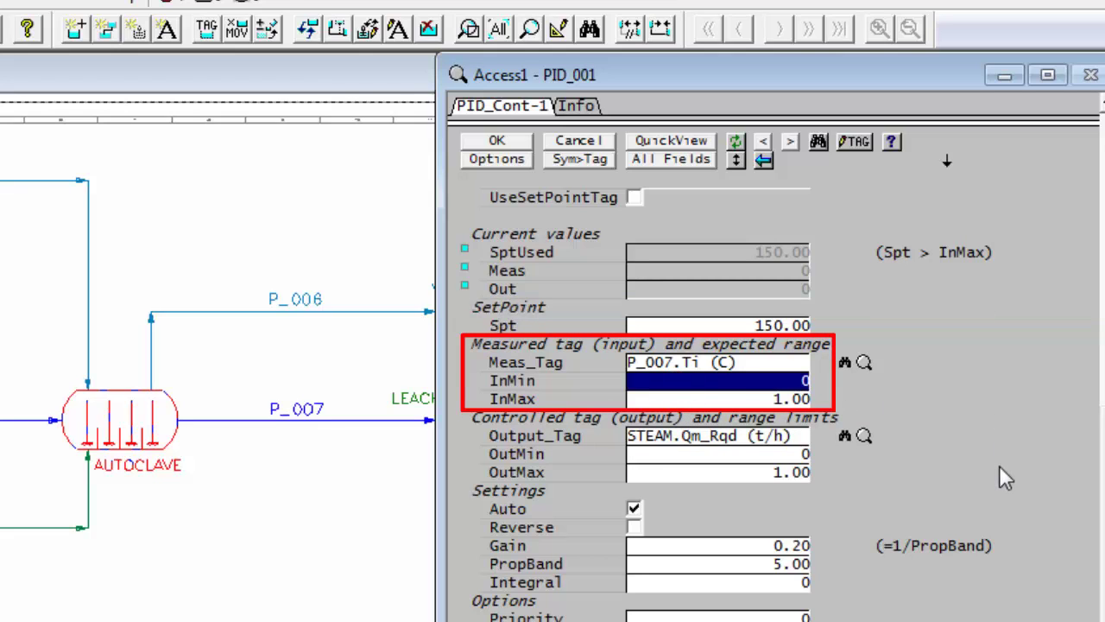
pyautogui.write('20')
pyautogui.press('Return')
pyautogui.click(667, 399)
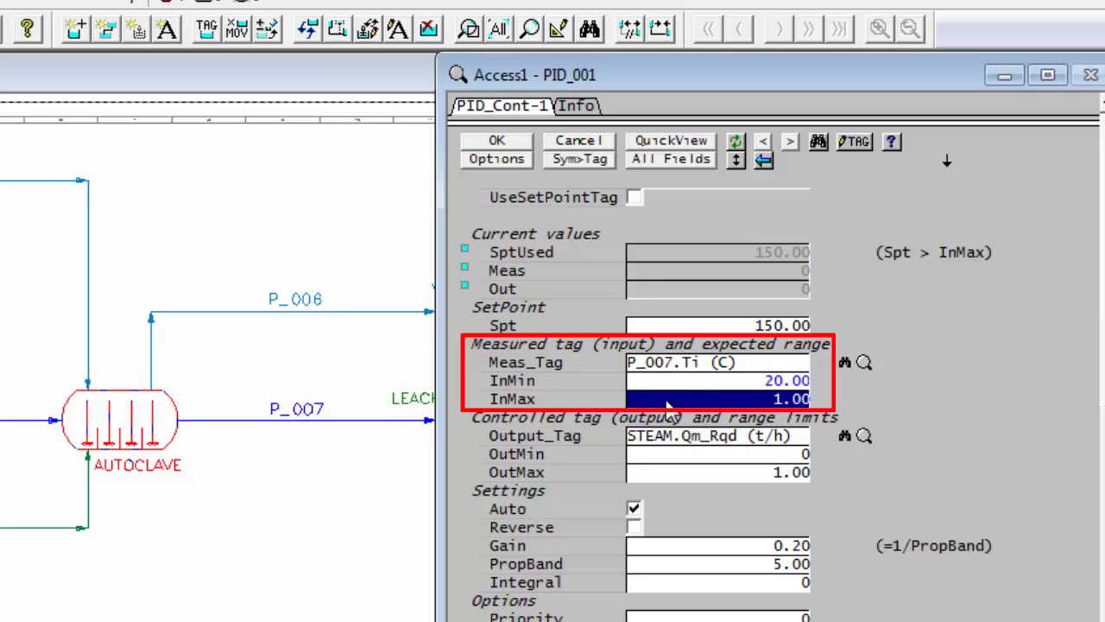
pyautogui.write('275')
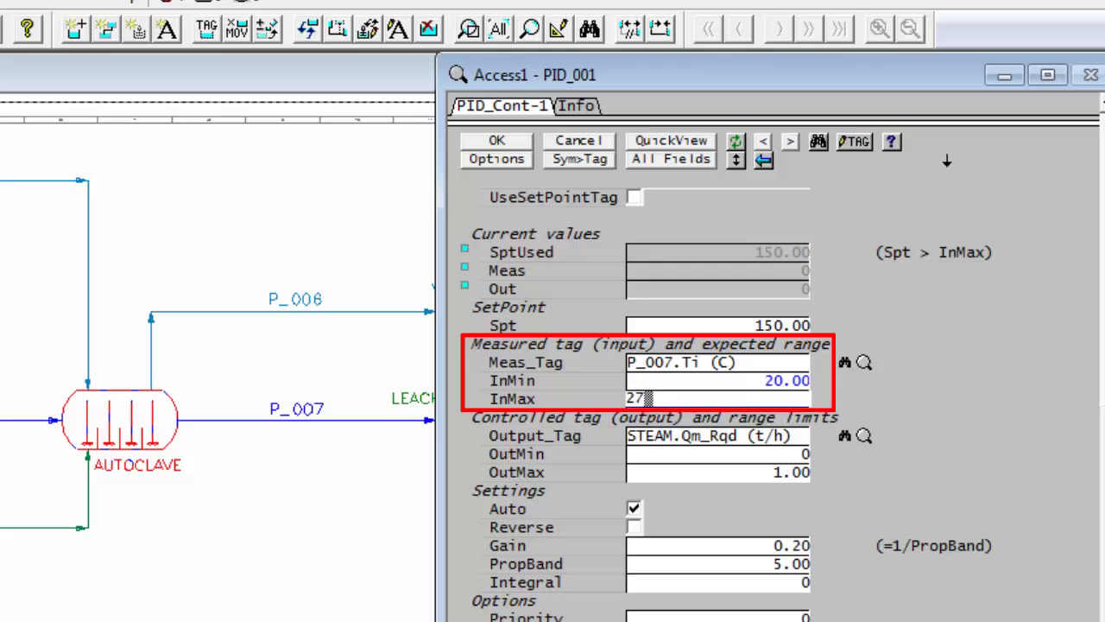
pyautogui.press('Return')
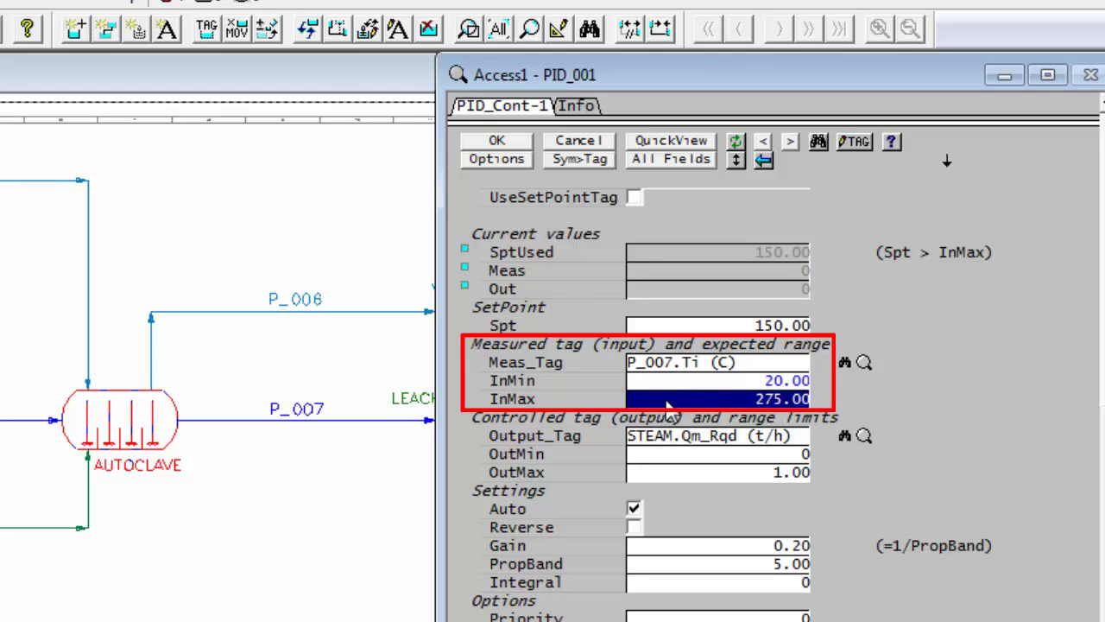
pyautogui.click(913, 417)
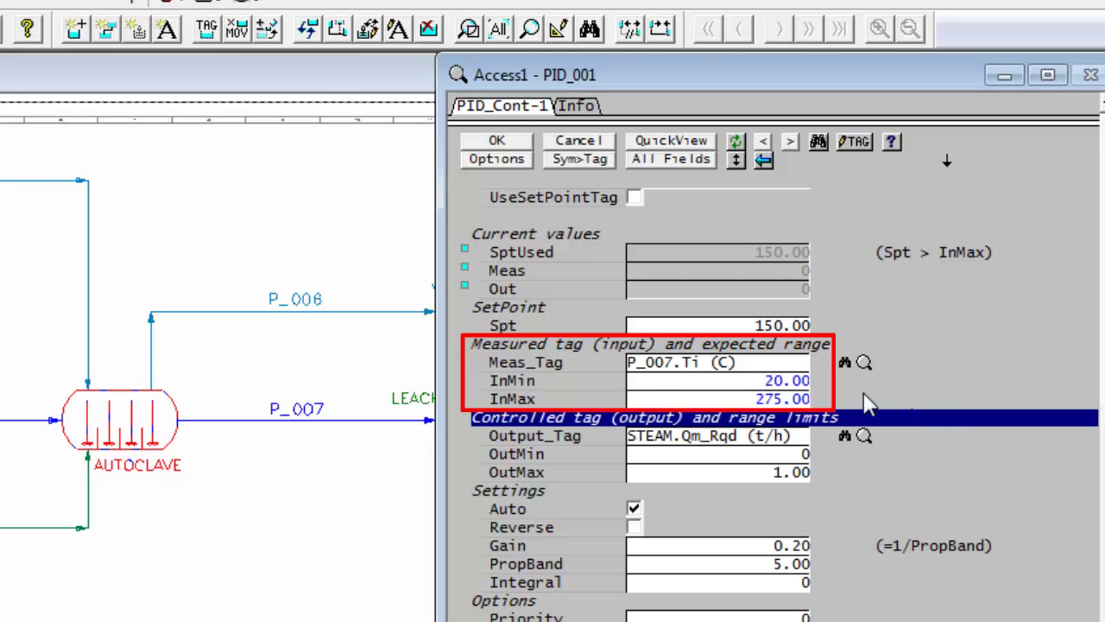
# Set PID_001's output maximum to 20
pyautogui.click(665, 455)
pyautogui.click(662, 471)
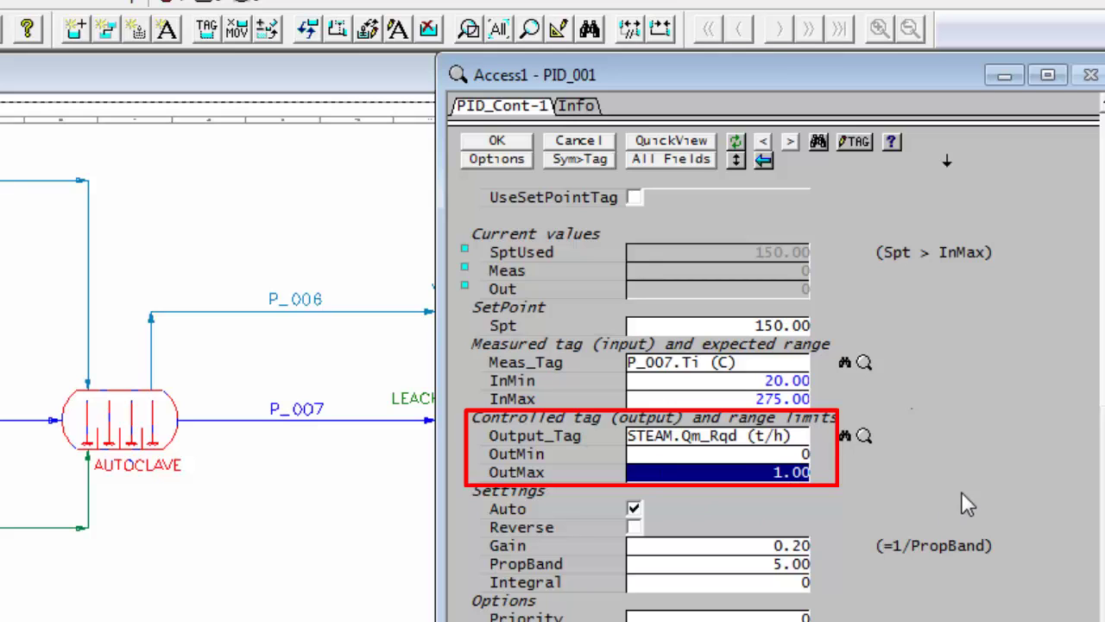
pyautogui.write('20')
pyautogui.press('Return')
pyautogui.click(659, 472)
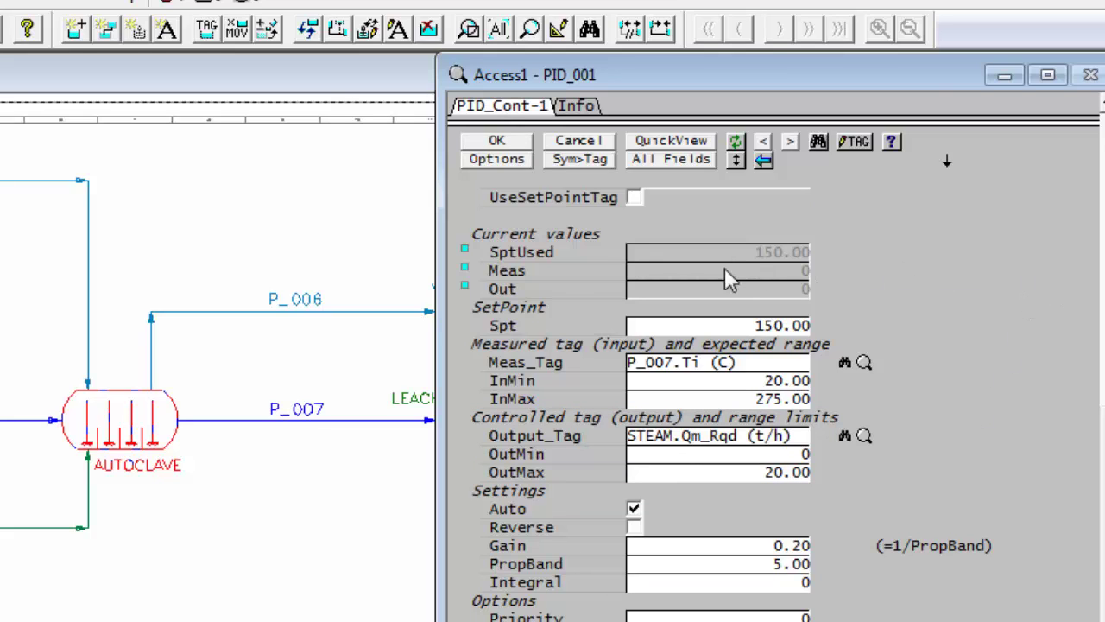
# Send PID_001's SptUsed, Meas and Out rows to a new trend window, Trend_1.trn
pyautogui.click(518, 258)
pyautogui.moveTo(521, 272); pyautogui.dragTo(518, 291)
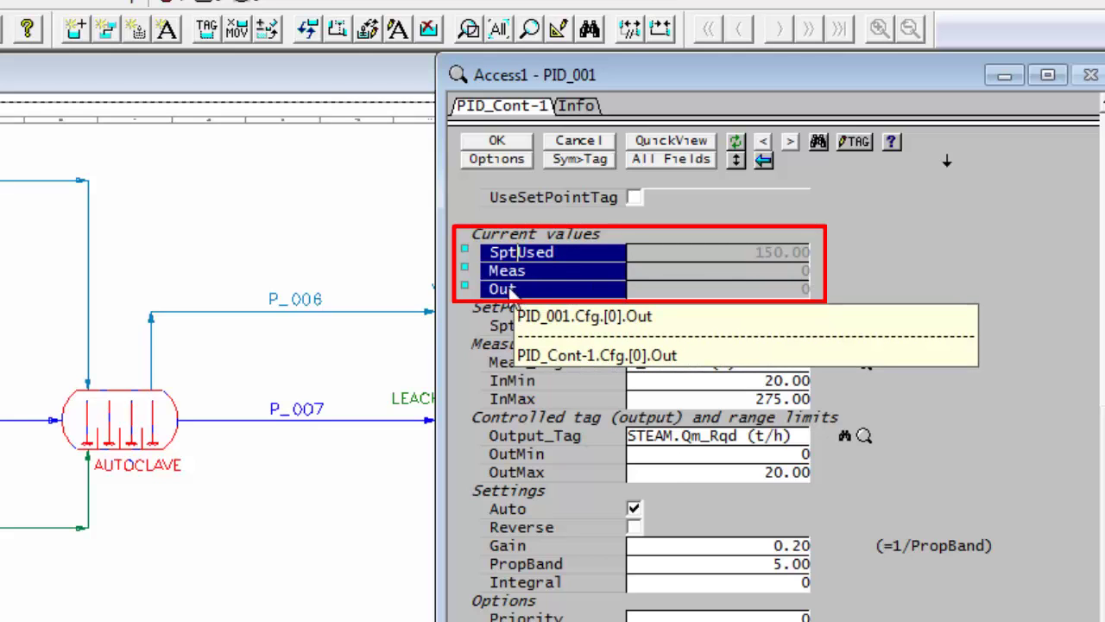
pyautogui.rightClick(505, 298)
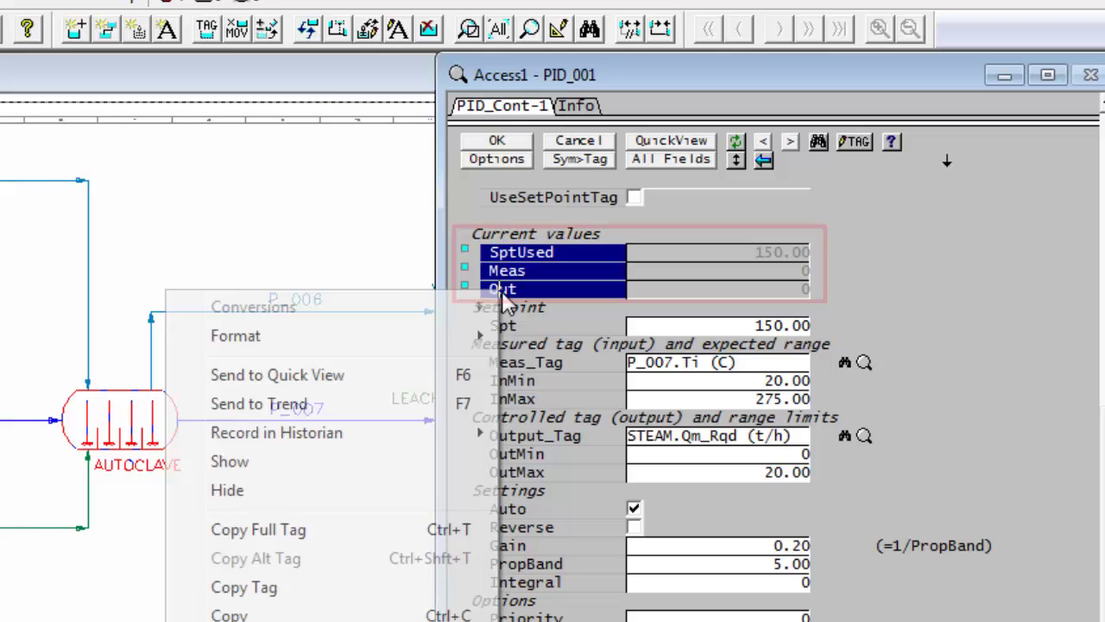
pyautogui.press('F7')
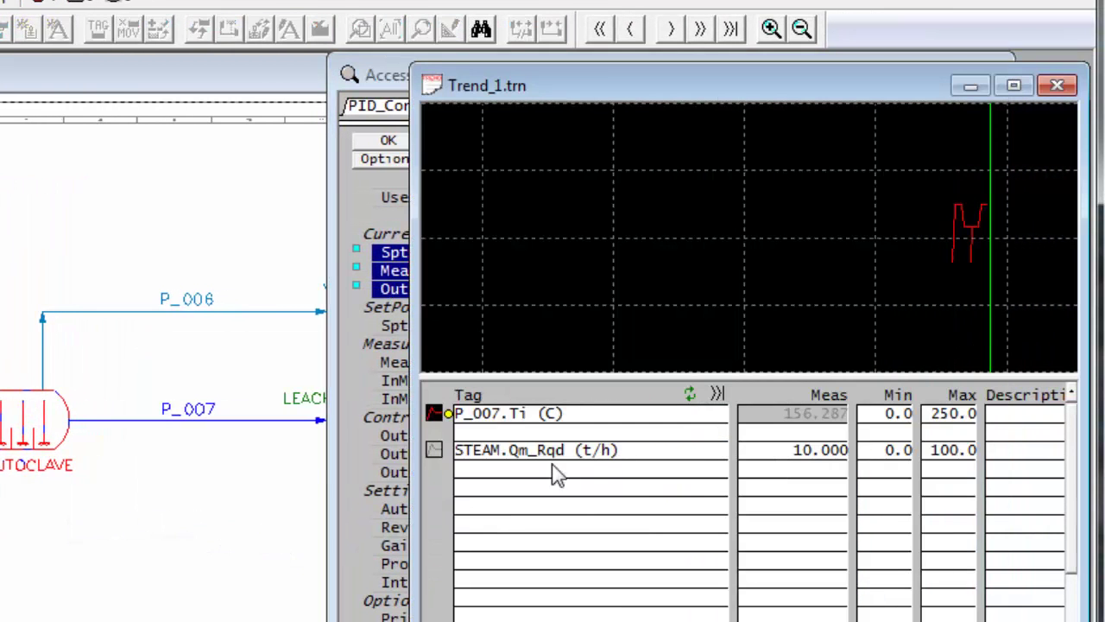
# Paste PID_001's SptUsed, Meas and Out tags into three empty Trend_1 rows
pyautogui.moveTo(513, 488); pyautogui.dragTo(514, 529)
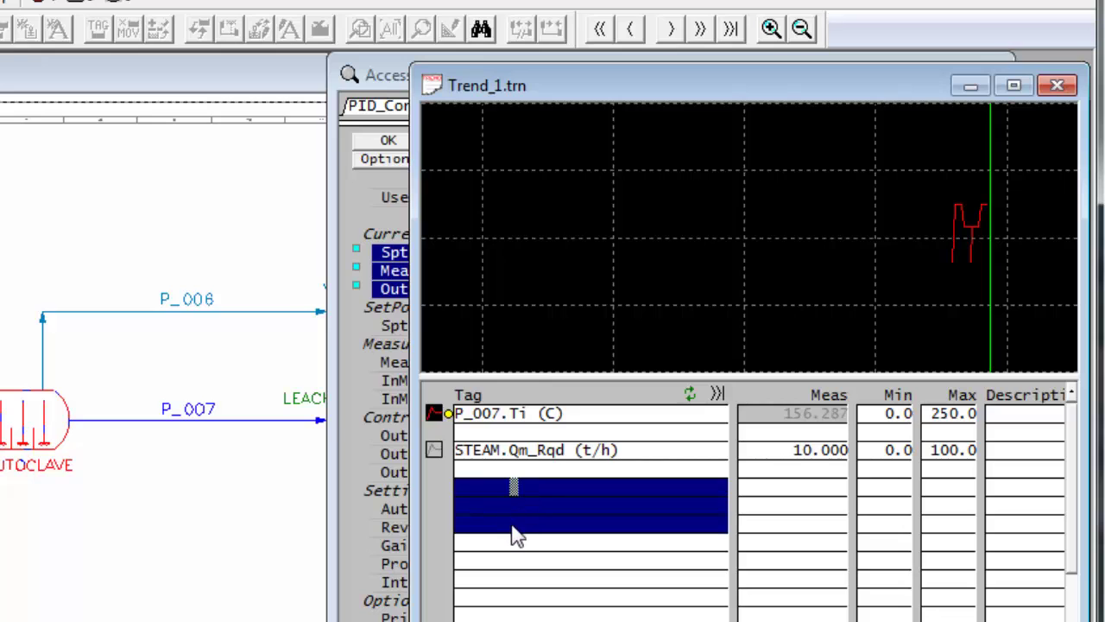
pyautogui.rightClick(512, 527)
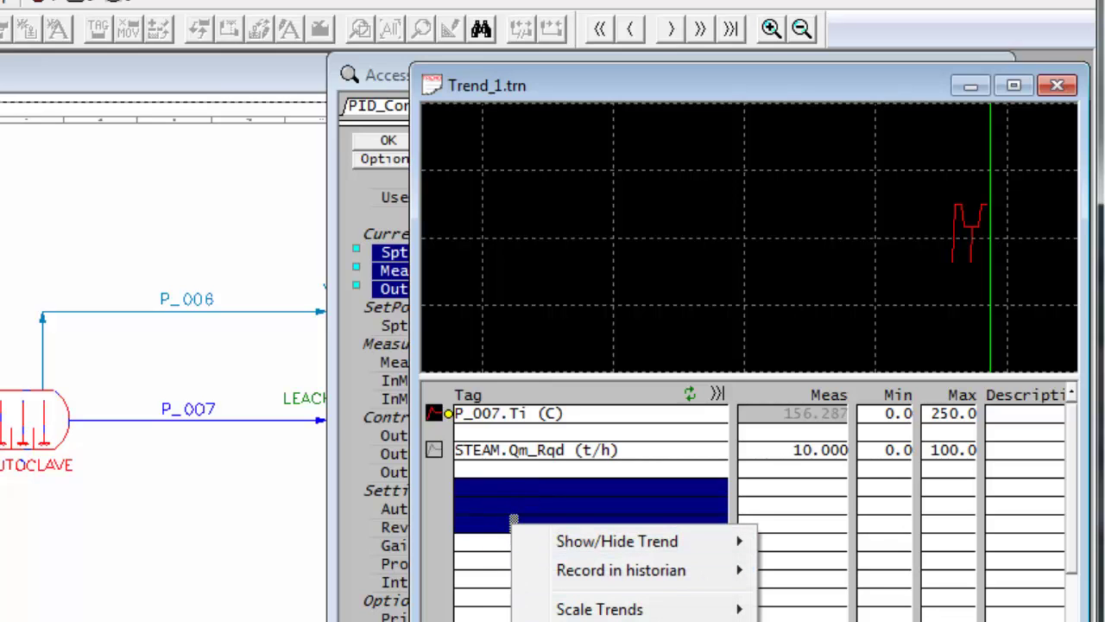
pyautogui.write('PID_001.Cfg.[0].SptUsed PID_001.Cfg.[0].Meas PID_001.Cfg.[0].Out')
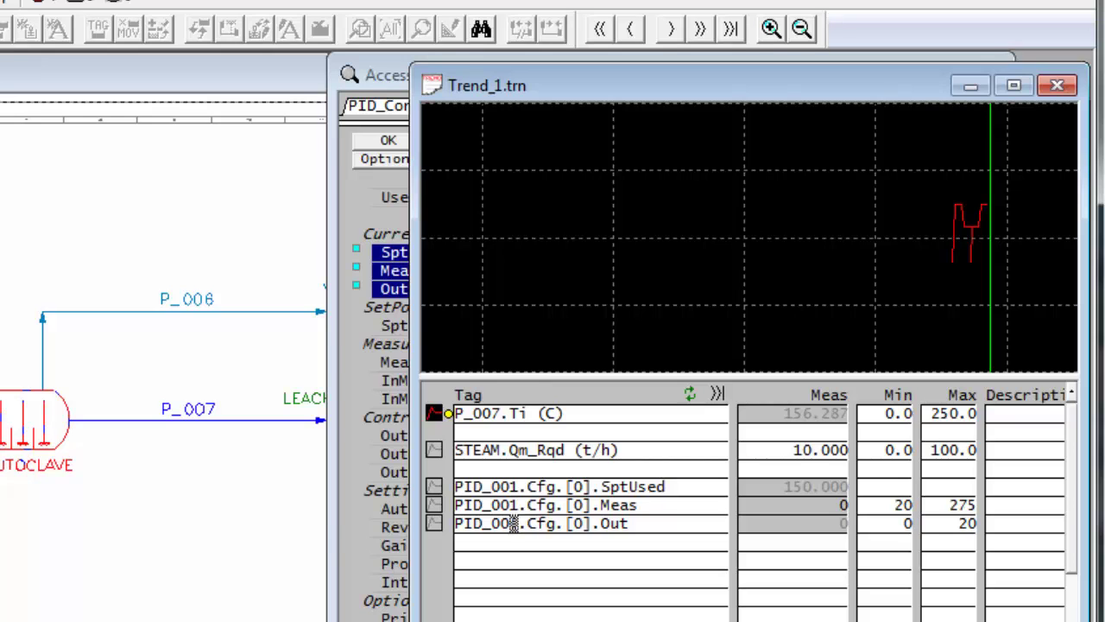
pyautogui.click(512, 524)
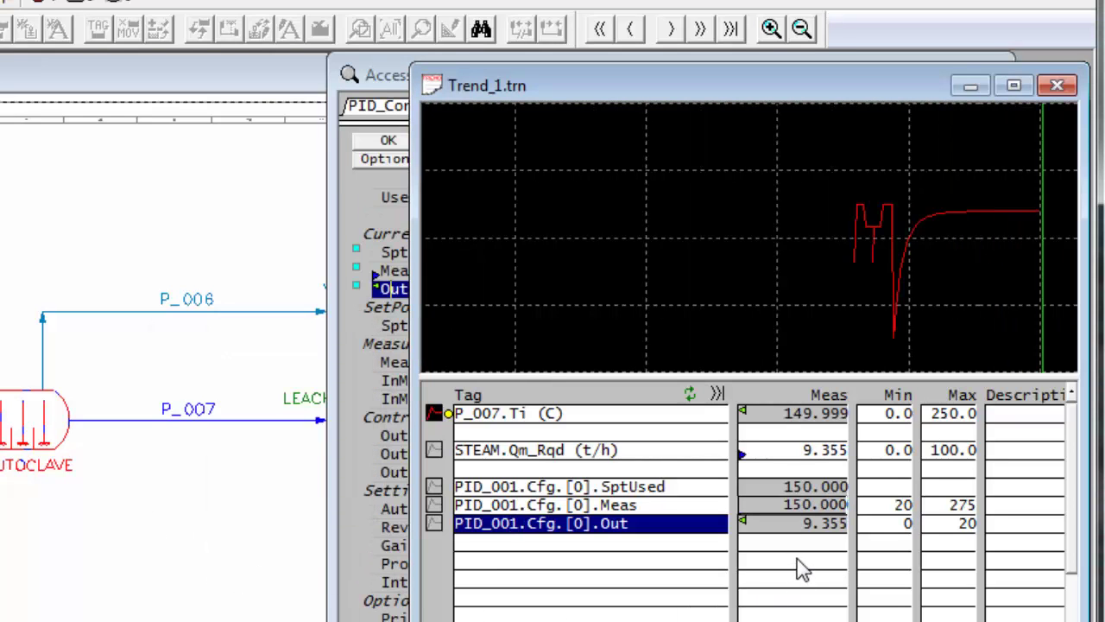